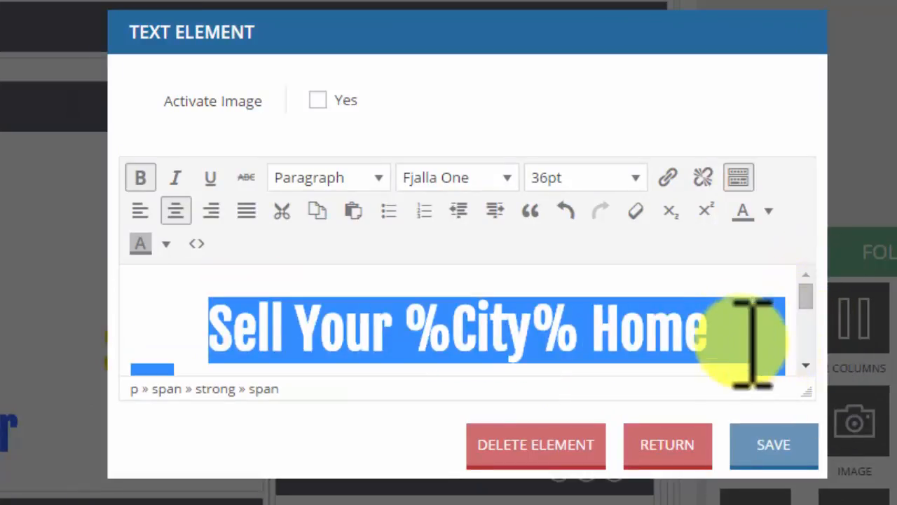
# Color the white "Sell Your %City% Home" headline black for readability, review the full headline and leave the text element without saving
pyautogui.press('BackSpace')
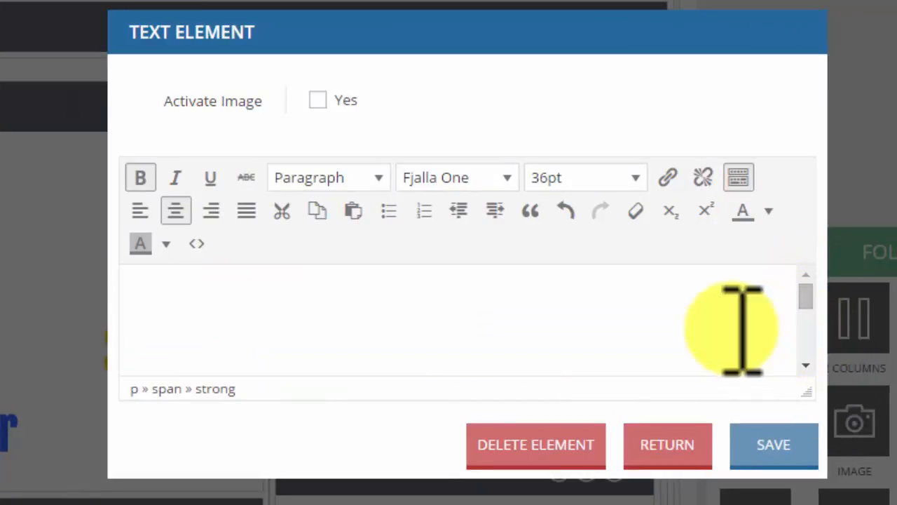
pyautogui.hotkey('ctrl', 'z')
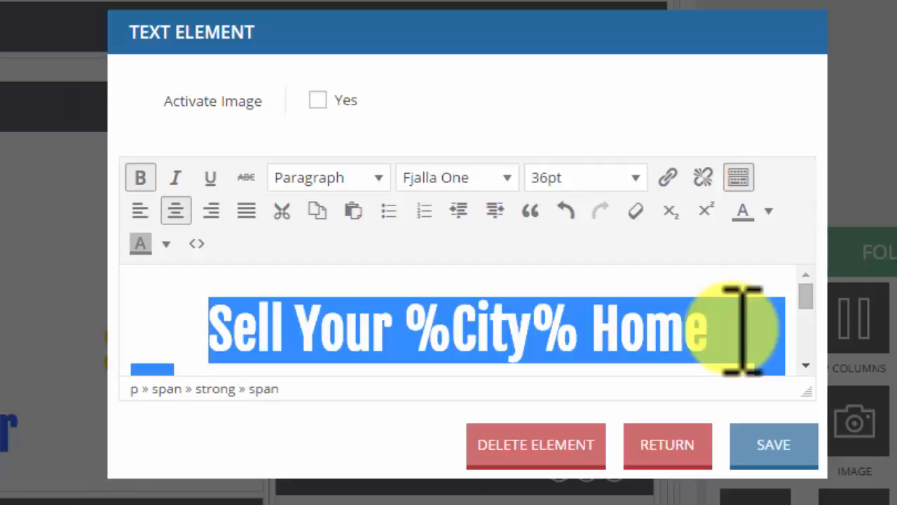
pyautogui.click(769, 211)
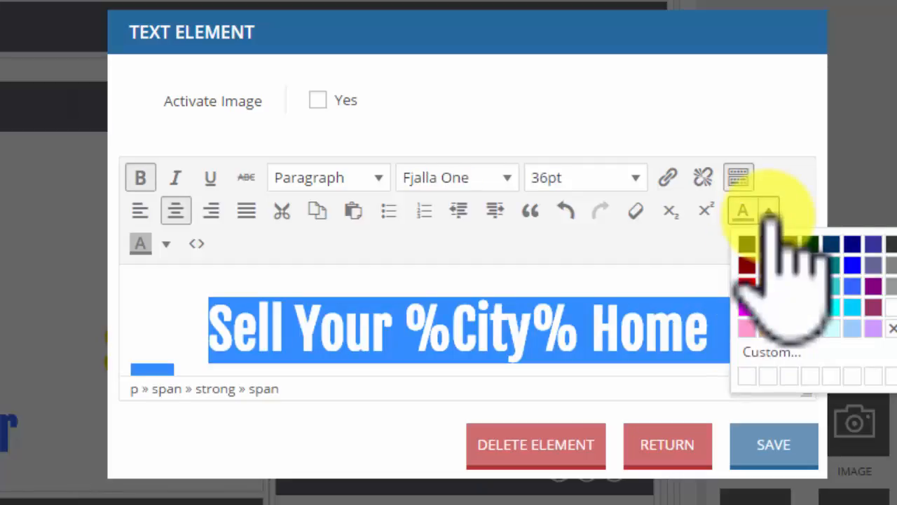
pyautogui.click(749, 243)
pyautogui.click(729, 320)
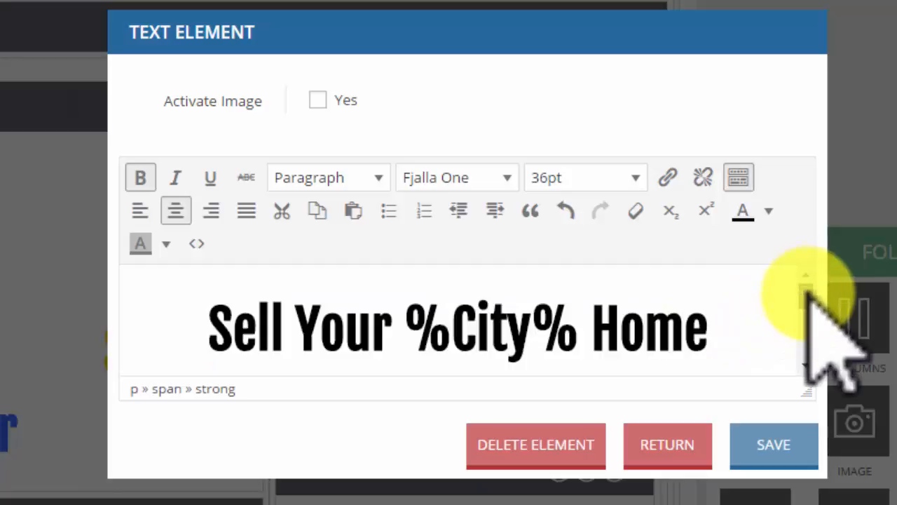
pyautogui.scroll(-1, 806, 302)
pyautogui.moveTo(805, 387); pyautogui.dragTo(845, 477)
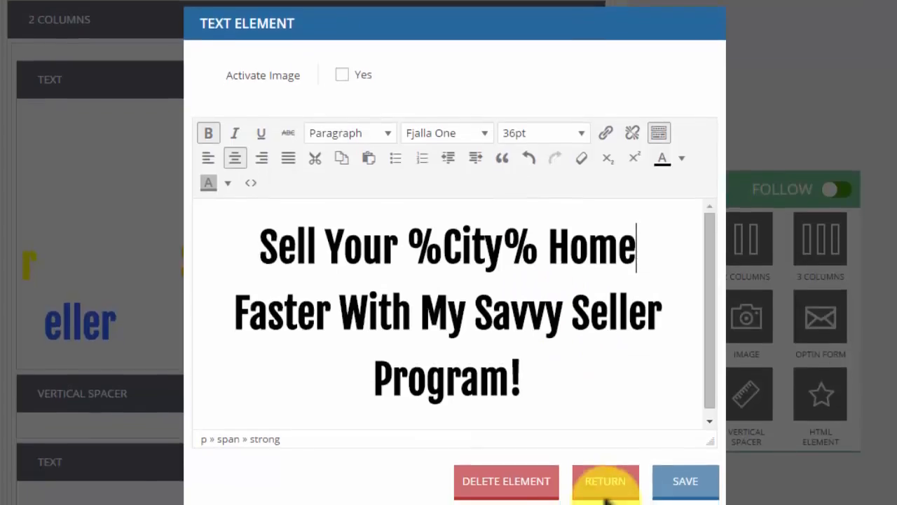
pyautogui.click(603, 483)
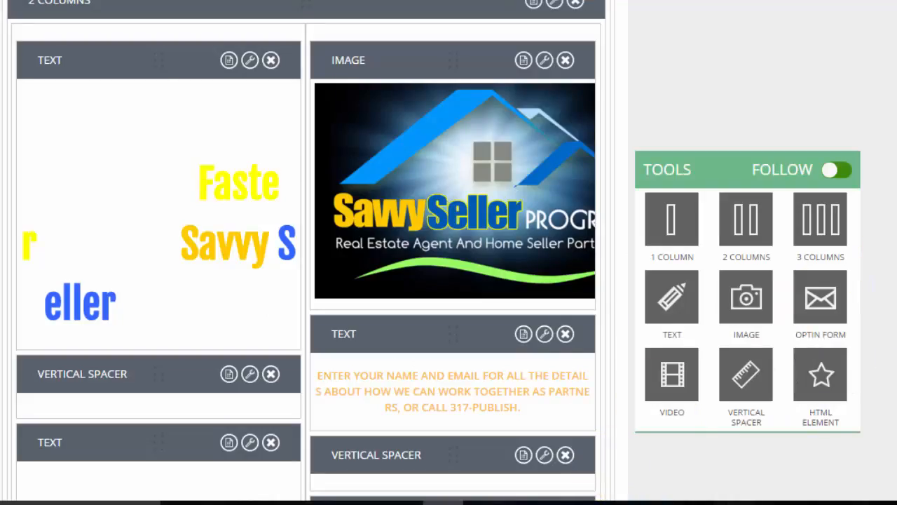
# Open the first checkmark text element of the two-column section and examine its image settings and text editor
pyautogui.scroll(-5, 307, 251)
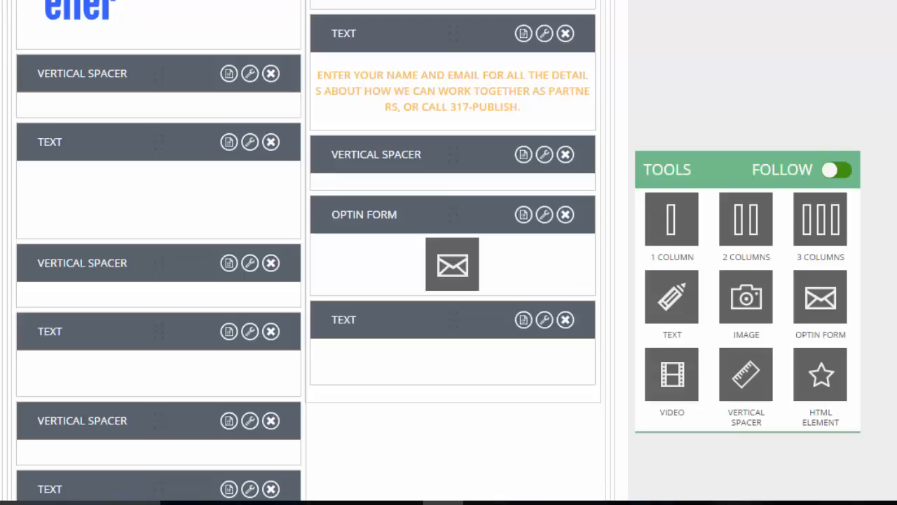
pyautogui.scroll(-2, 448, 252)
pyautogui.scroll(-2, 308, 253)
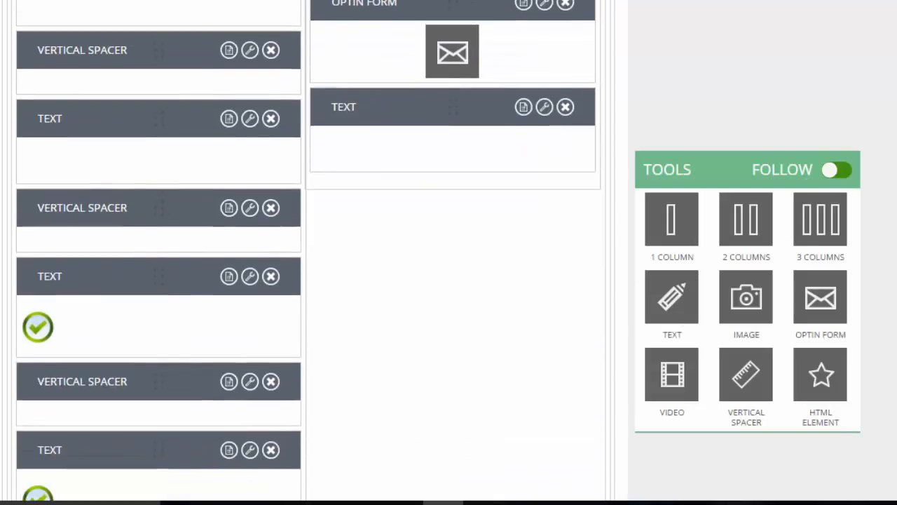
pyautogui.scroll(-3, 411, 250)
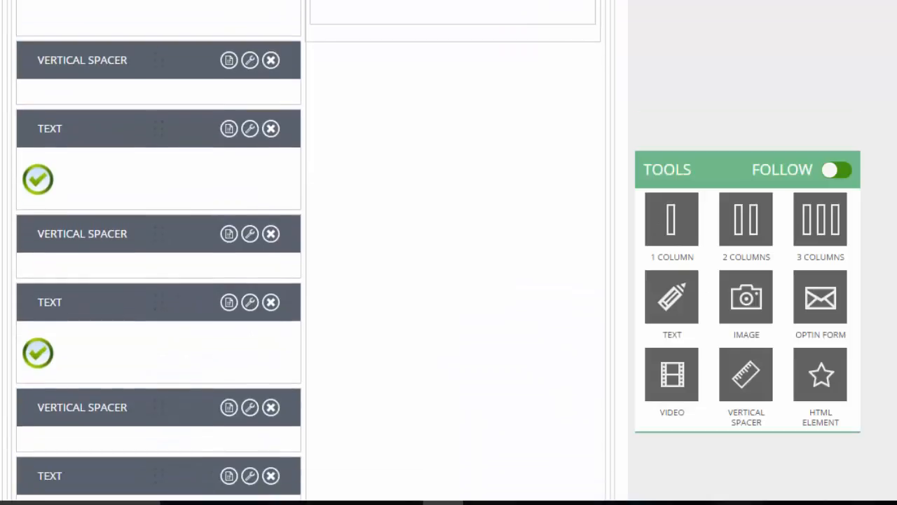
pyautogui.click(249, 129)
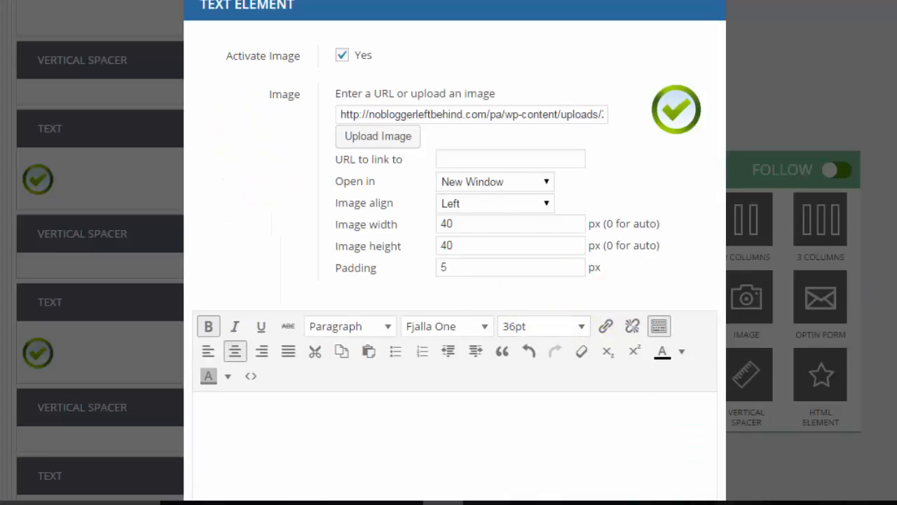
pyautogui.scroll(-1, 449, 253)
pyautogui.scroll(-2, 601, 50)
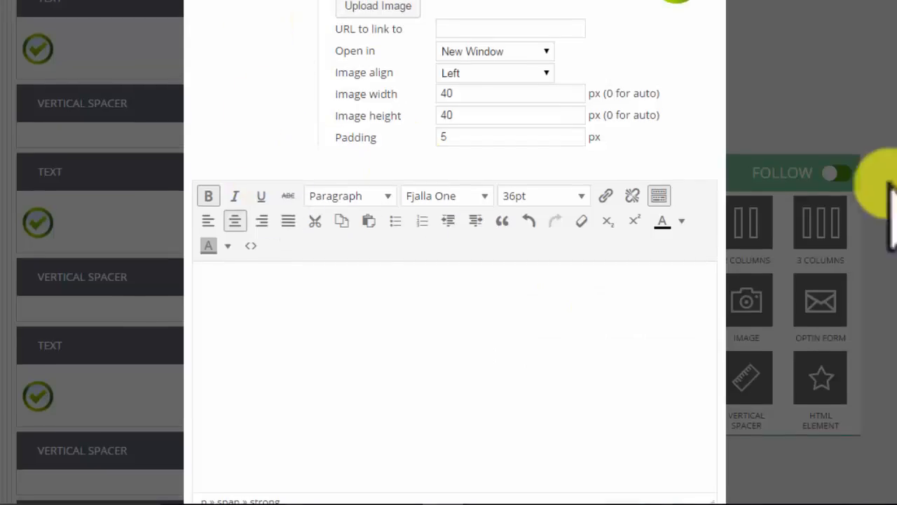
pyautogui.scroll(1, 448, 253)
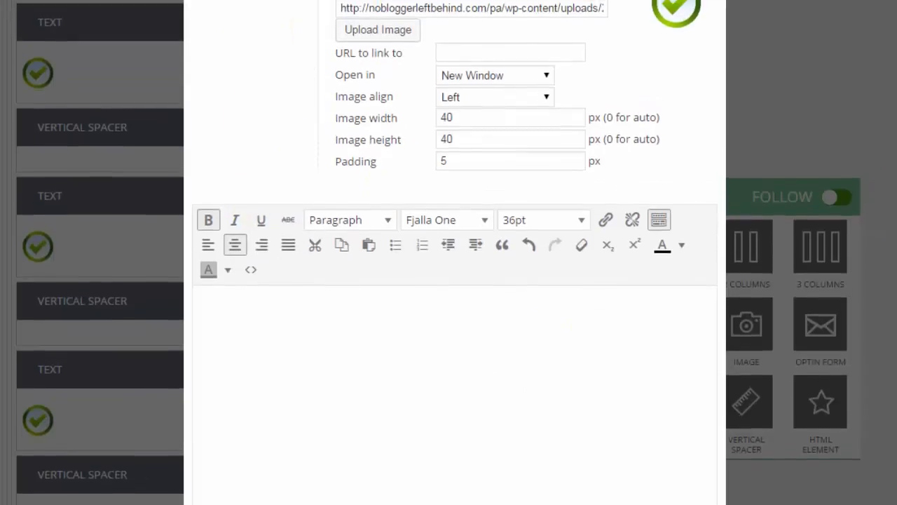
pyautogui.scroll(3, 454, 281)
pyautogui.scroll(-1, 454, 281)
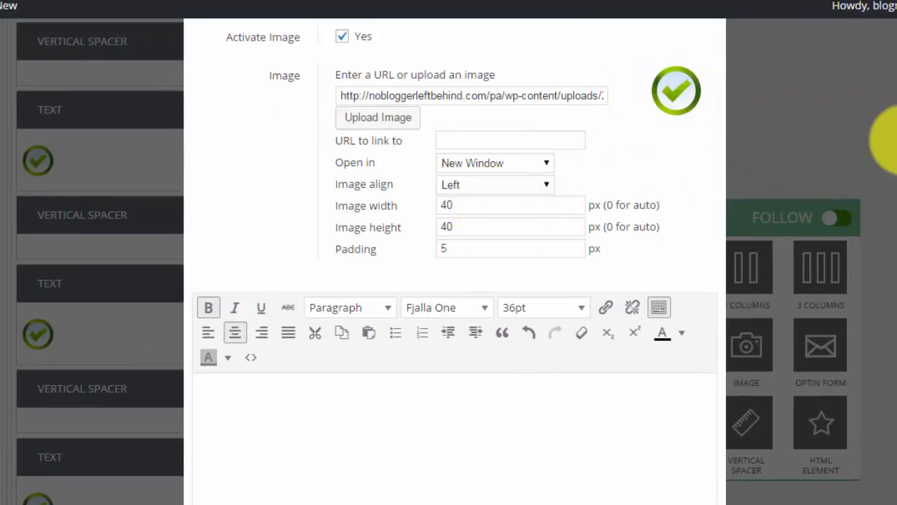
pyautogui.scroll(-1, 454, 280)
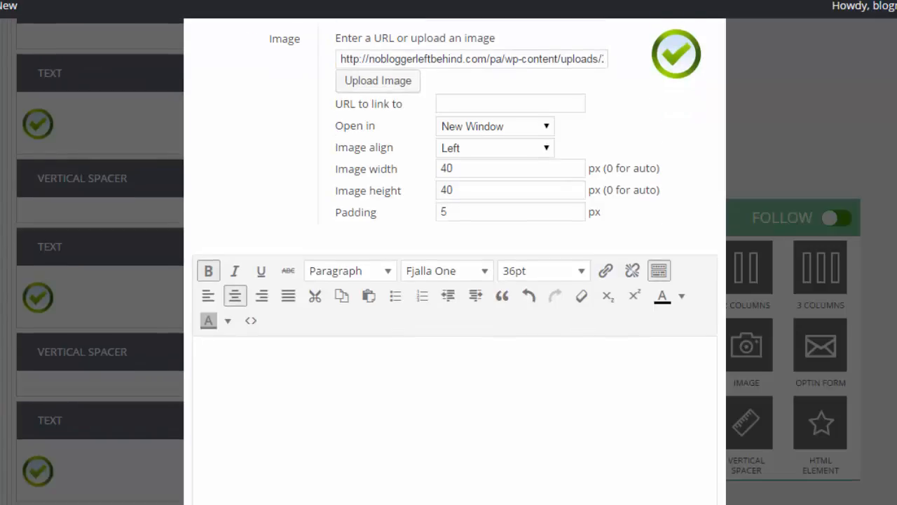
pyautogui.scroll(-3, 454, 280)
pyautogui.scroll(6, 455, 280)
pyautogui.scroll(-6, 454, 281)
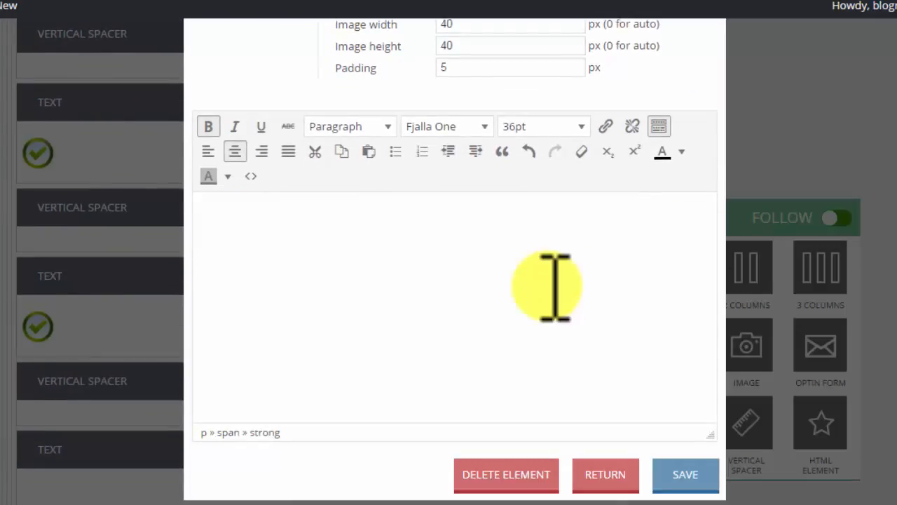
# Color the checkmark element's text black for reading, set it back to white and leave the element without saving
pyautogui.hotkey('ctrl', 'z')
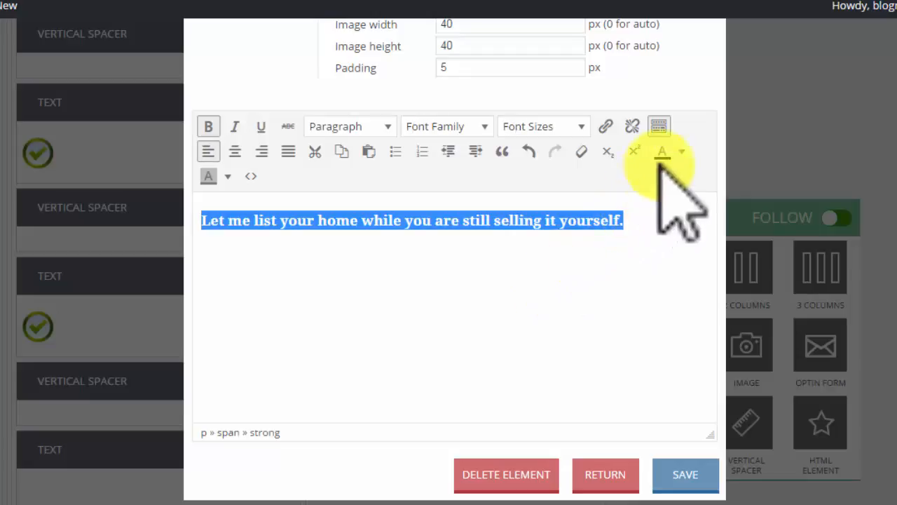
pyautogui.click(666, 256)
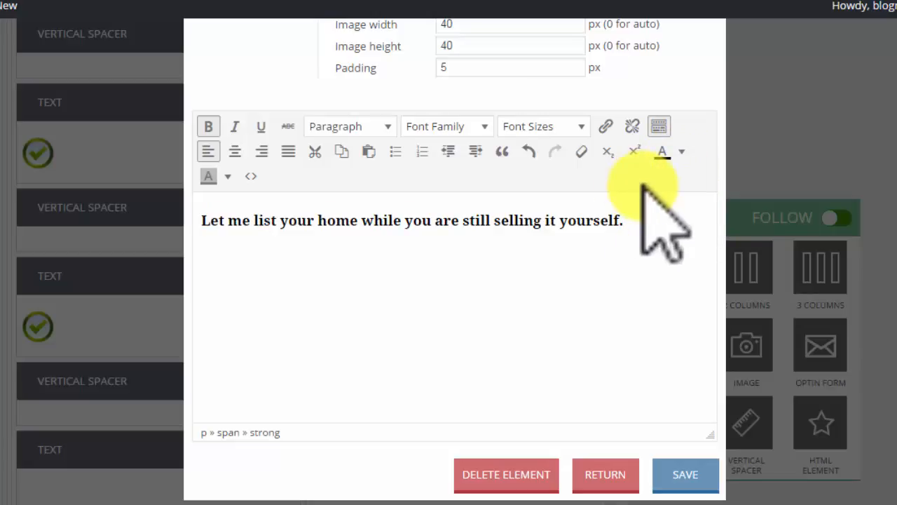
pyautogui.hotkey('ctrl', 'a')
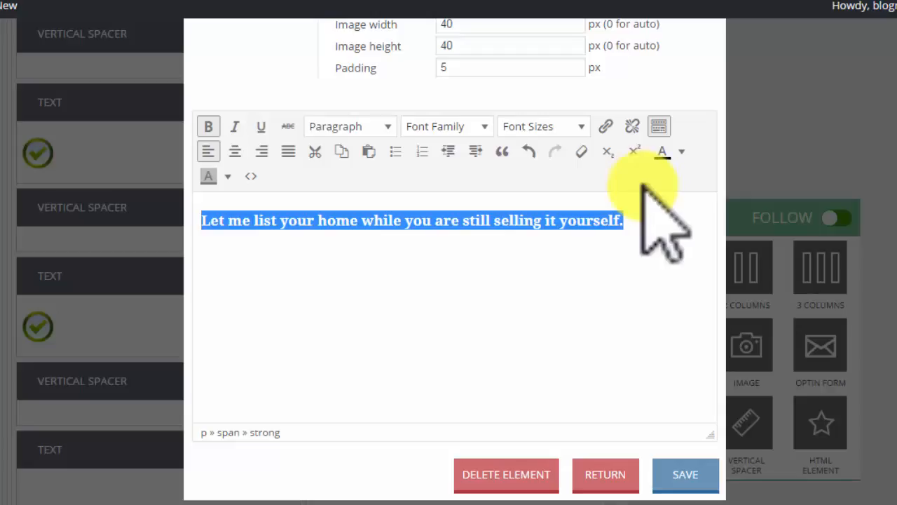
pyautogui.click(681, 151)
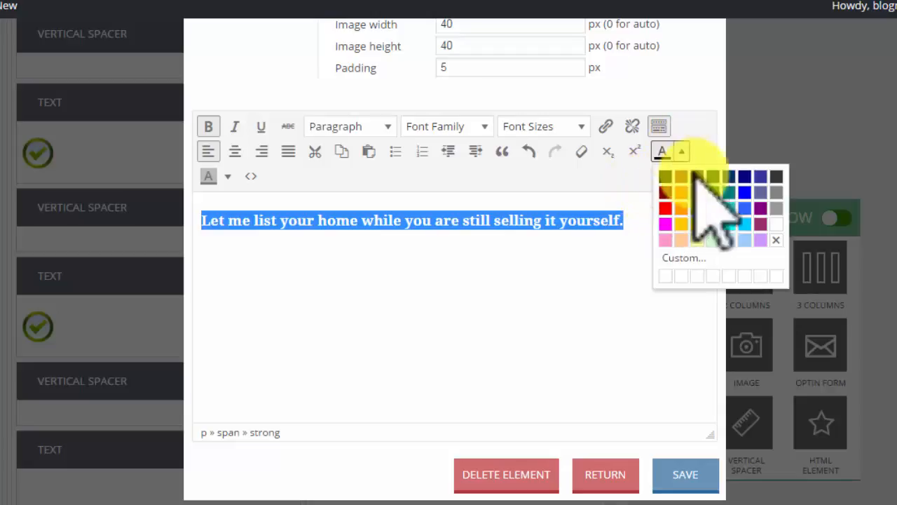
pyautogui.click(785, 235)
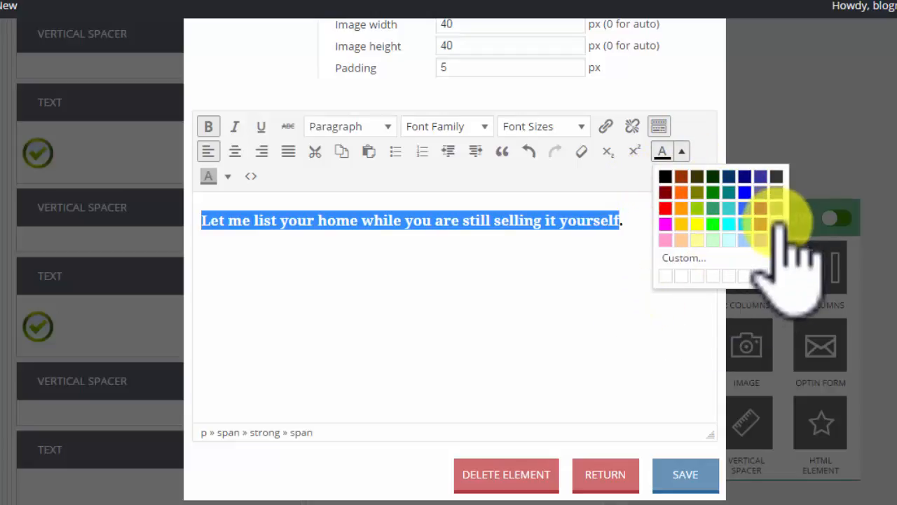
pyautogui.click(663, 294)
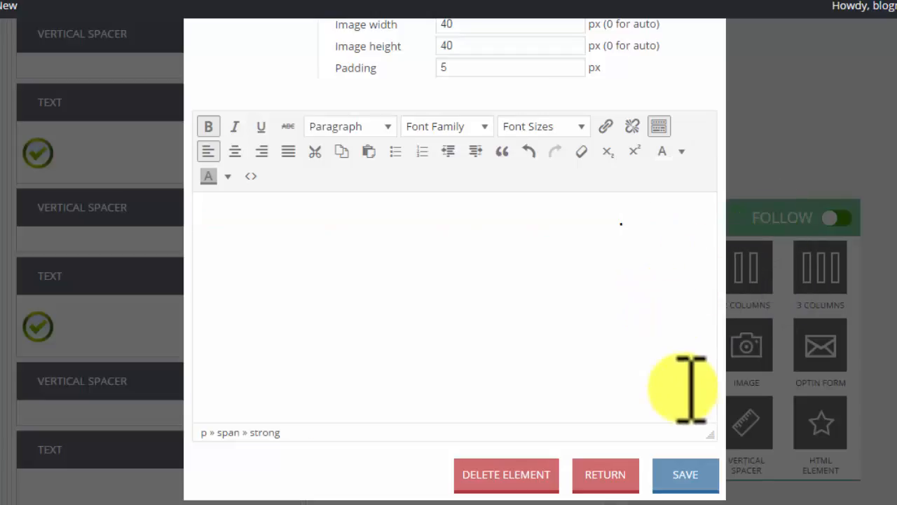
pyautogui.click(606, 476)
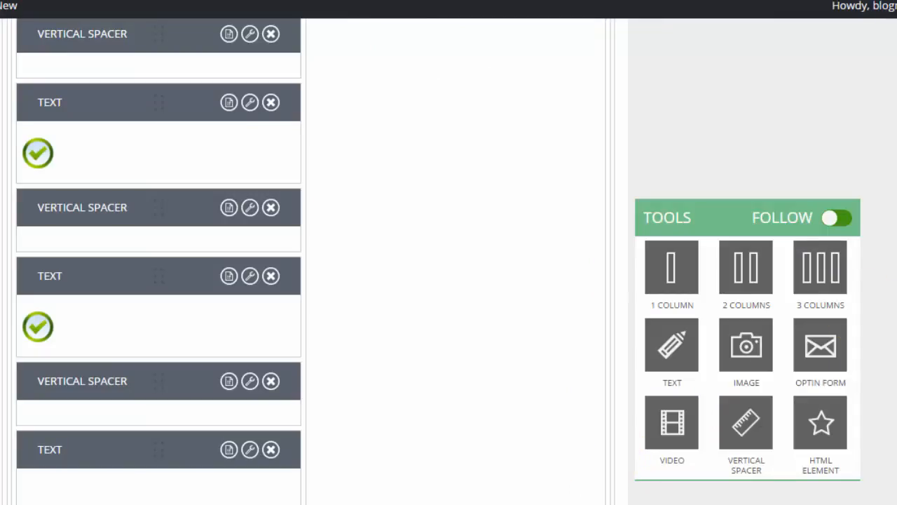
# Review the finished Savvy Seller landing page and return to the page wizard in the editor
pyautogui.scroll(4, 448, 259)
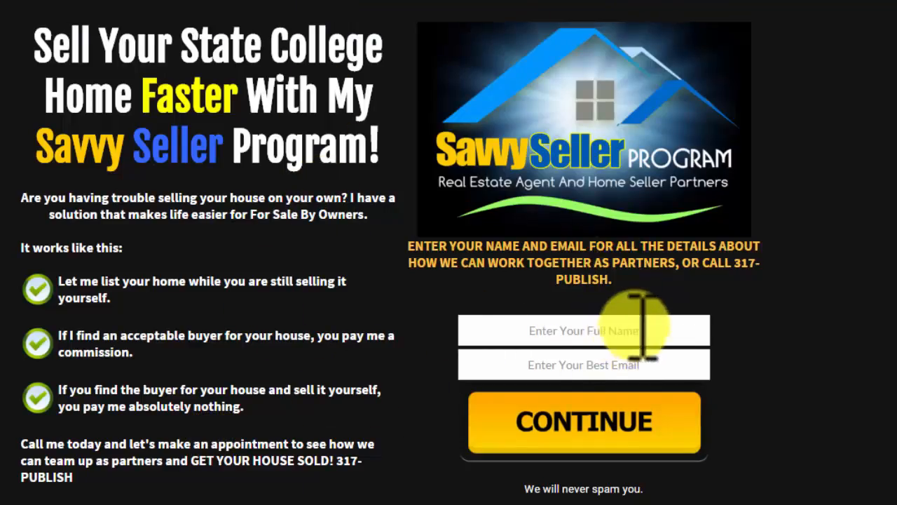
pyautogui.scroll(-1, 448, 253)
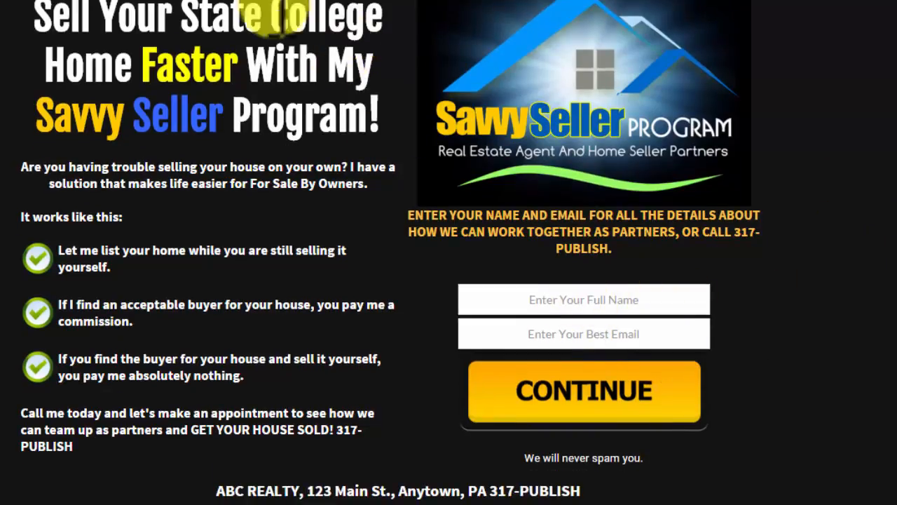
pyautogui.click(241, 0)
pyautogui.scroll(10, 449, 252)
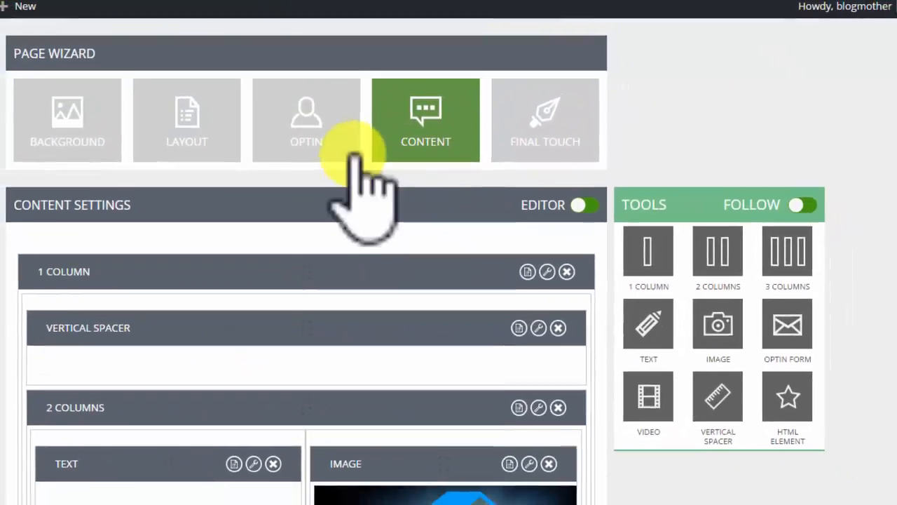
# Open the Optin settings and enlarge the HTML form code box to examine the name and email field code
pyautogui.click(316, 139)
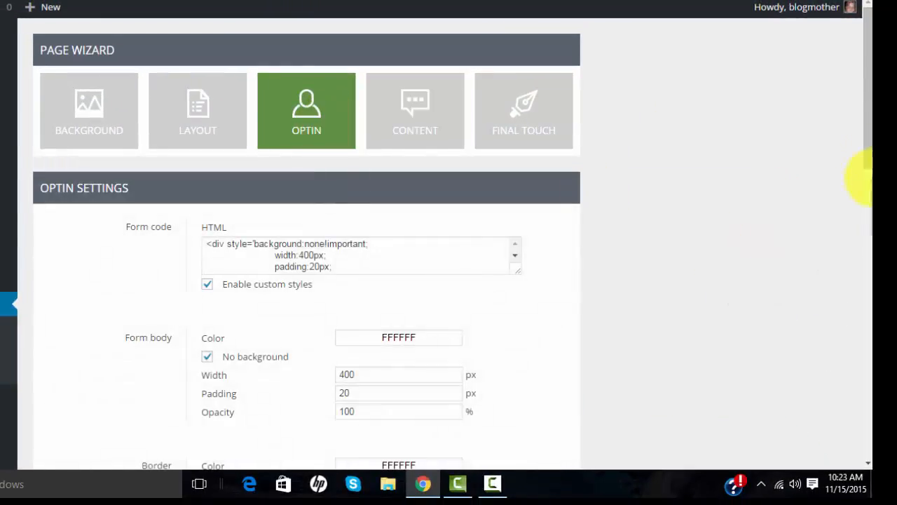
pyautogui.scroll(-1, 861, 180)
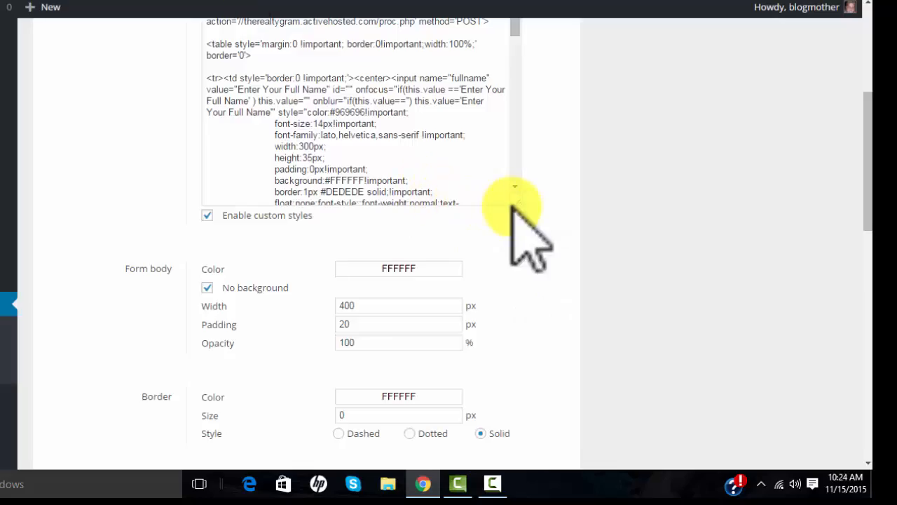
pyautogui.moveTo(512, 204); pyautogui.dragTo(538, 337)
pyautogui.moveTo(868, 120)
pyautogui.mouseDown()
pyautogui.moveTo(868, 60)
pyautogui.moveTo(868, 107)
pyautogui.mouseUp()
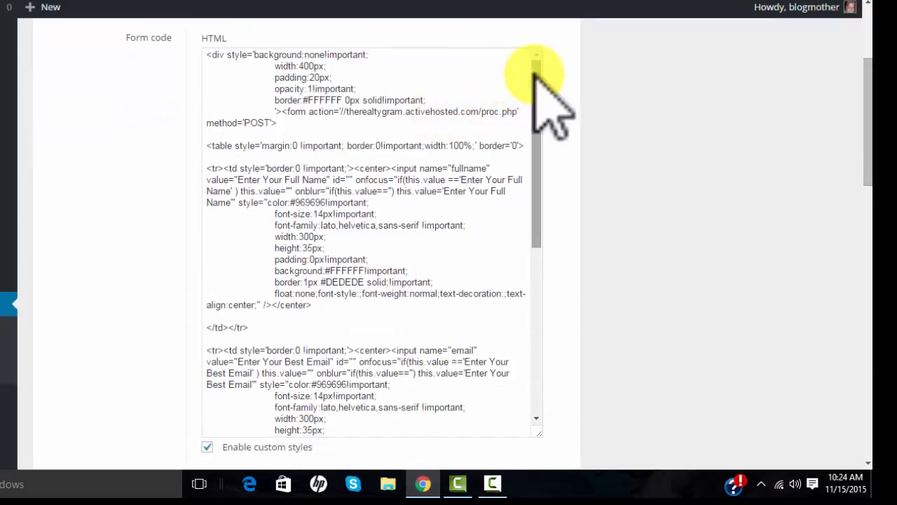
pyautogui.scroll(-1, 534, 89)
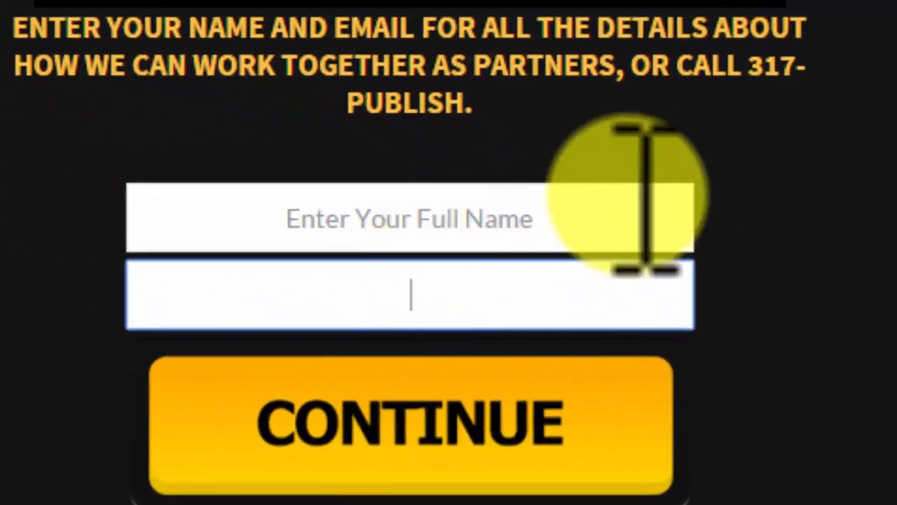
# Test the full name and email fields of the landing page's opt-in form by focusing them
pyautogui.click(652, 248)
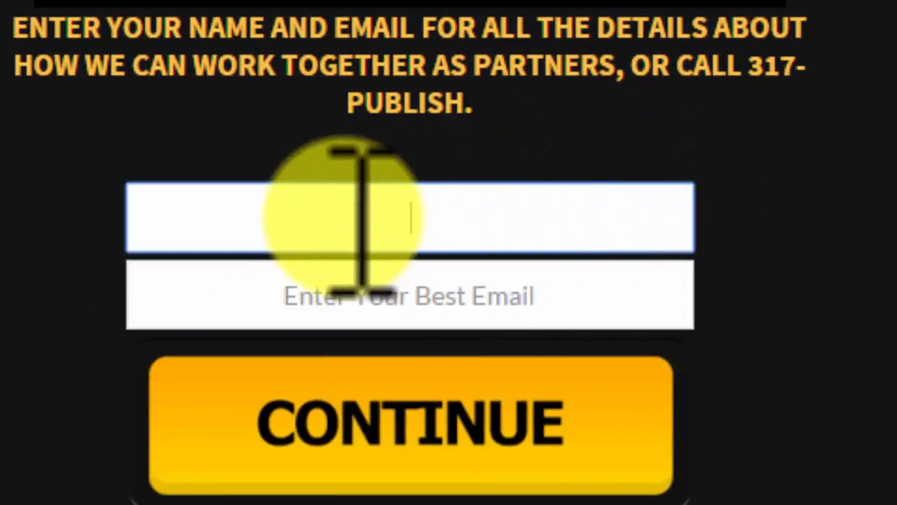
pyautogui.click(359, 214)
pyautogui.click(896, 218)
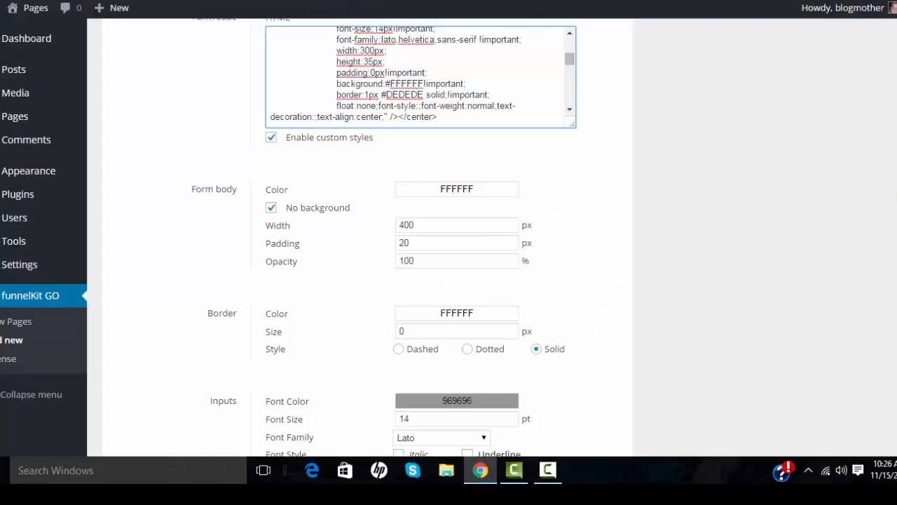
# Examine the beginning of the HTML form code in the Optin settings, highlighting its border style line
pyautogui.scroll(3, 385, 140)
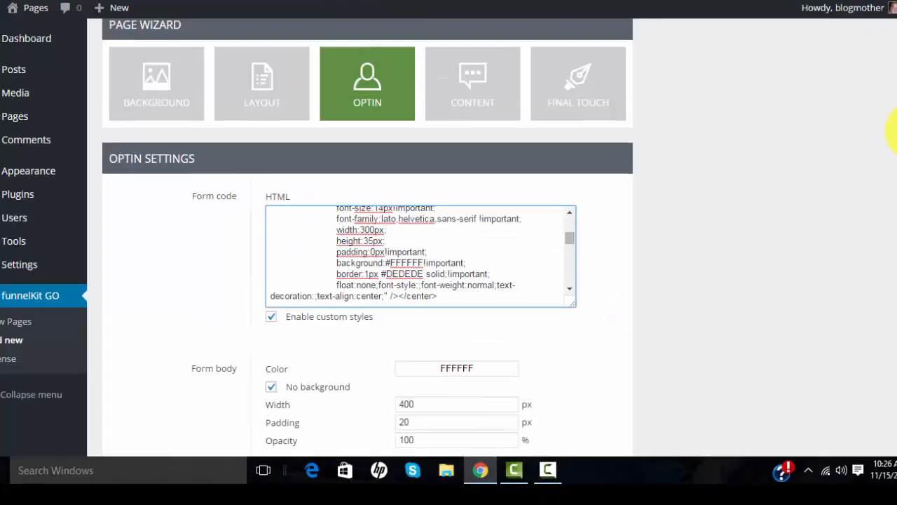
pyautogui.click(569, 277)
pyautogui.moveTo(569, 277); pyautogui.dragTo(569, 221)
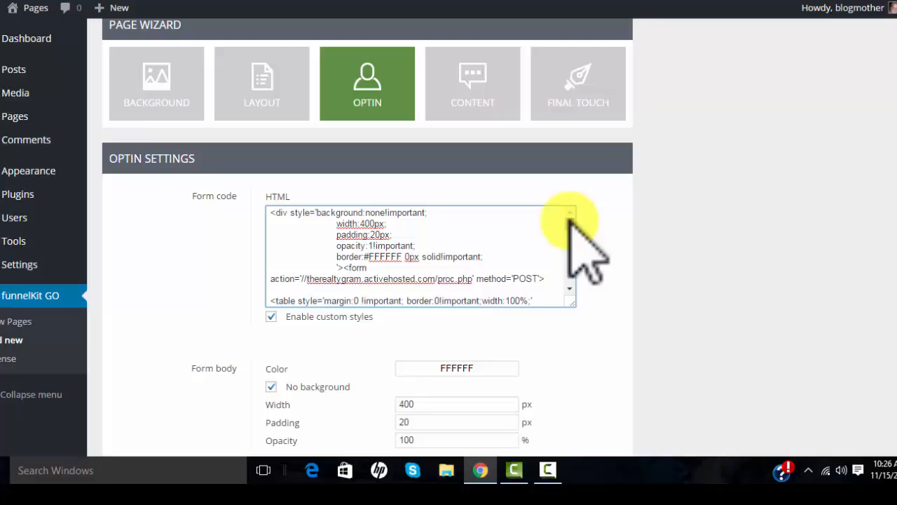
pyautogui.tripleClick(477, 257)
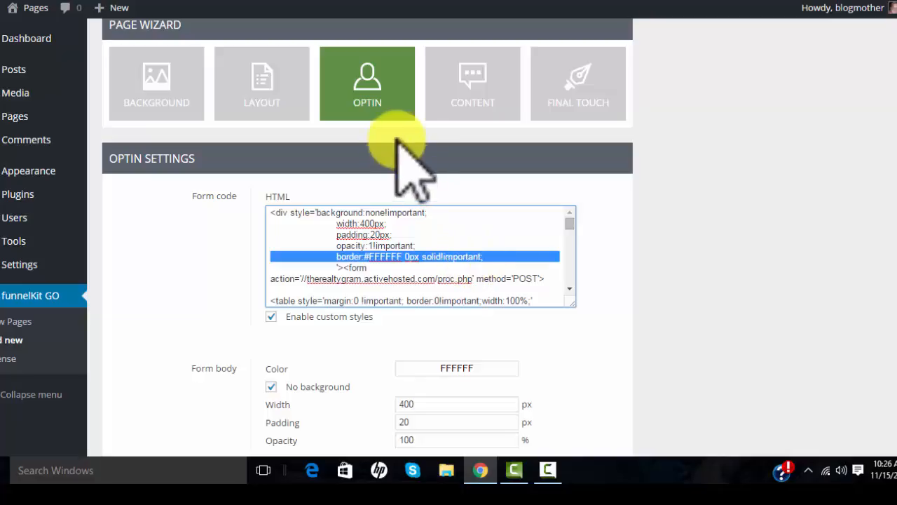
pyautogui.click(388, 111)
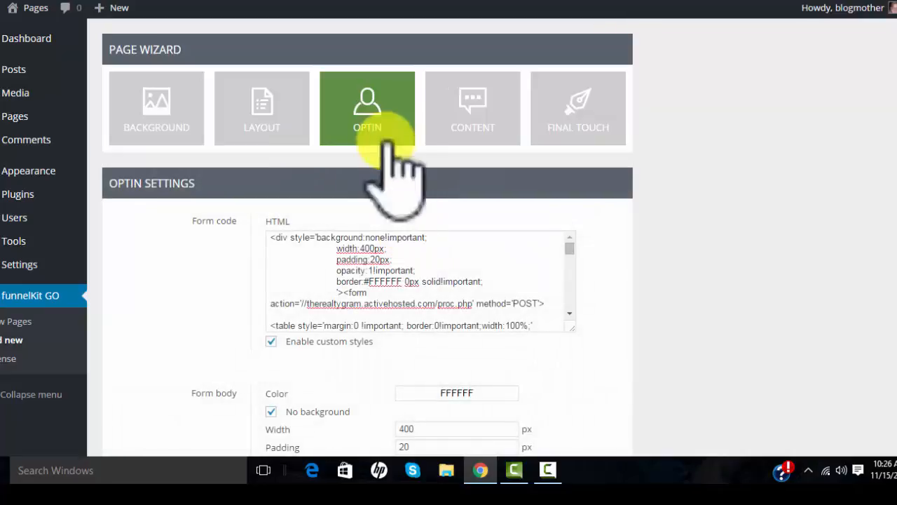
# Examine the form body, border, inputs and fields options in the Optin settings, and compare them with the form on the landing page
pyautogui.click(436, 290)
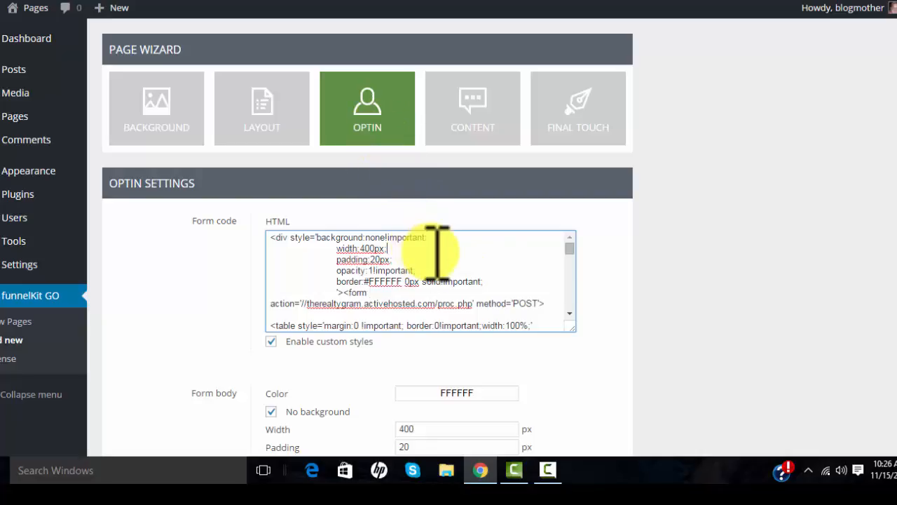
pyautogui.scroll(-1, 894, 88)
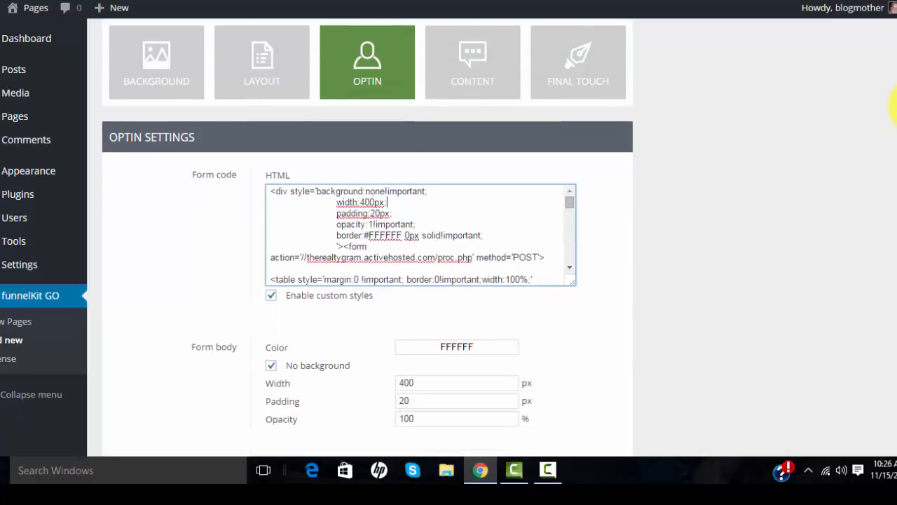
pyautogui.scroll(-2, 895, 140)
pyautogui.scroll(-1, 894, 175)
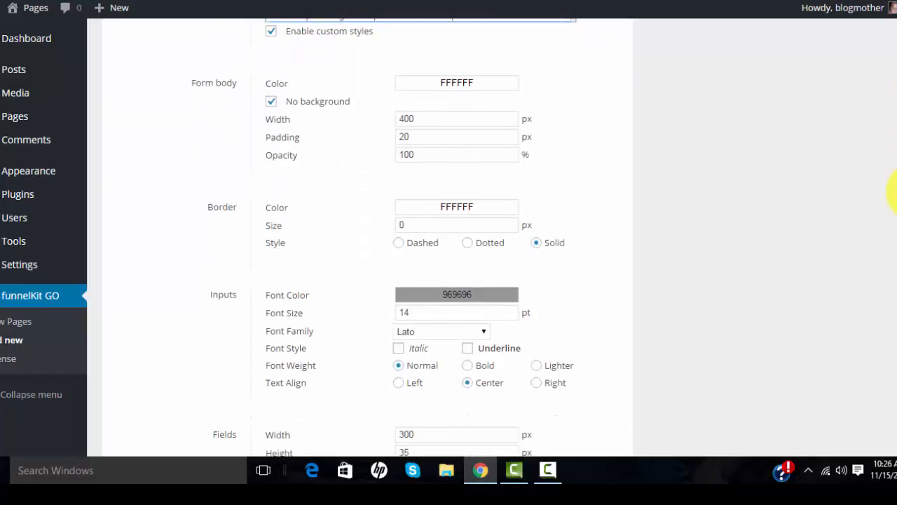
pyautogui.scroll(-3, 893, 196)
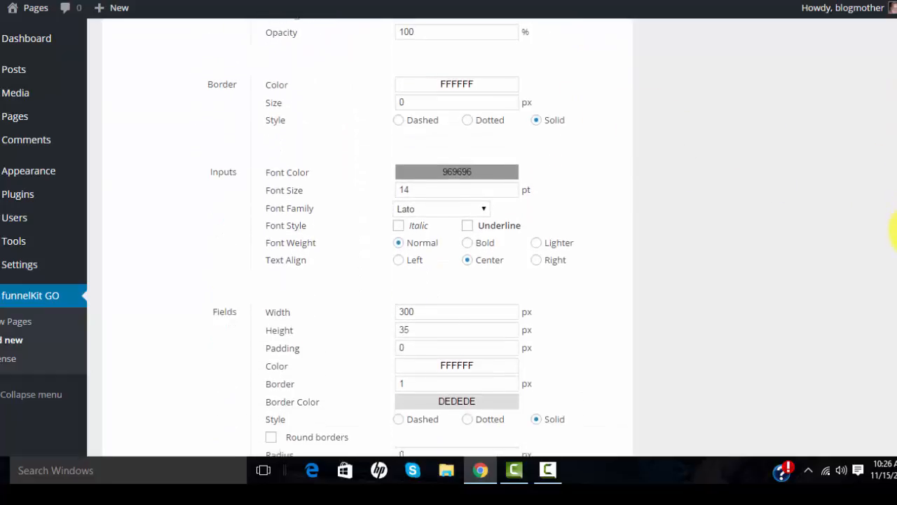
pyautogui.scroll(-1, 895, 274)
pyautogui.scroll(4, 895, 274)
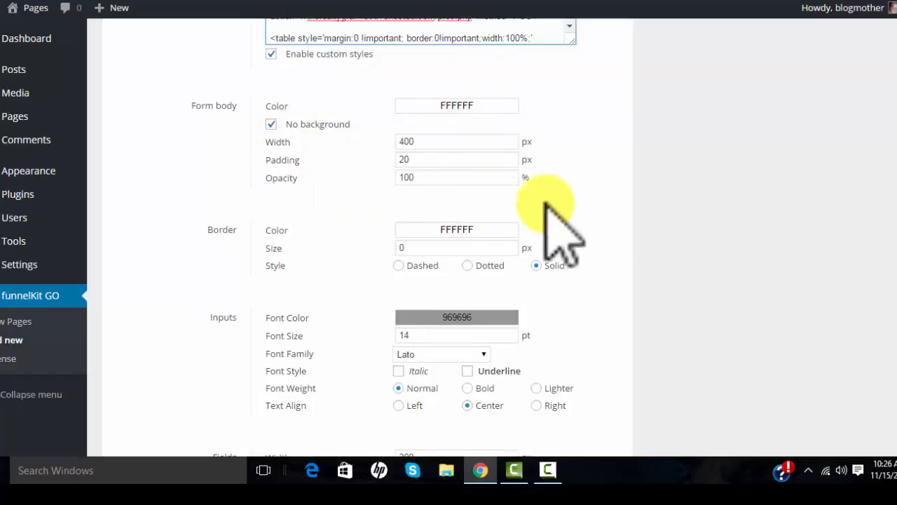
pyautogui.click(382, 1)
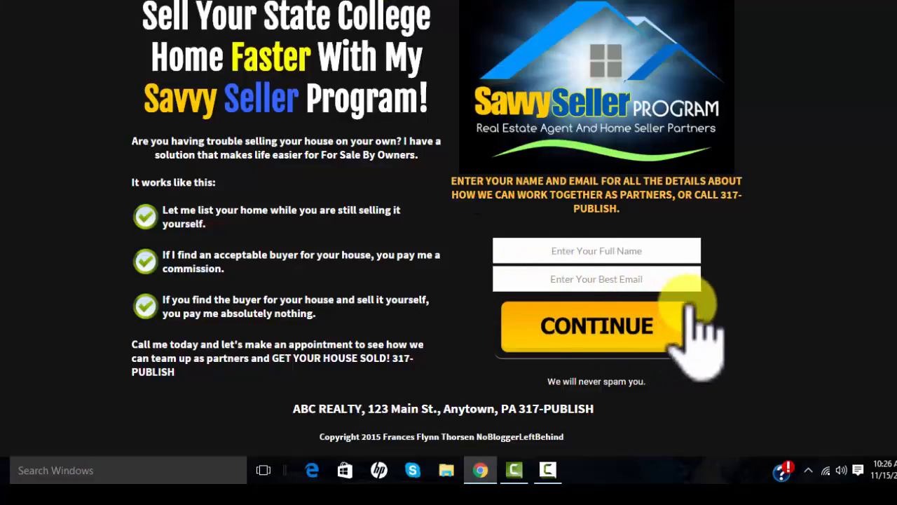
pyautogui.click(308, 0)
# Browse the submit button gallery through Style 2 and the green, red and yellow Style 3 buttons, and leave the gallery
pyautogui.scroll(-7, 876, 218)
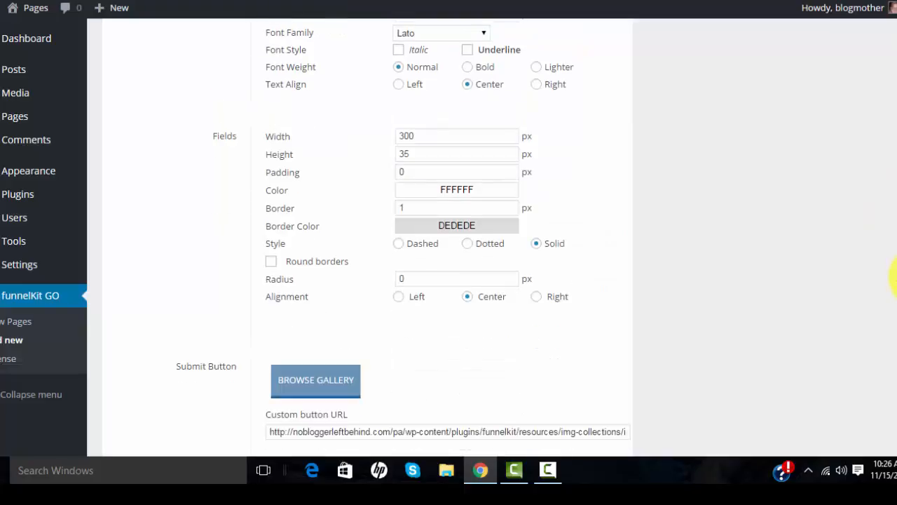
pyautogui.click(314, 205)
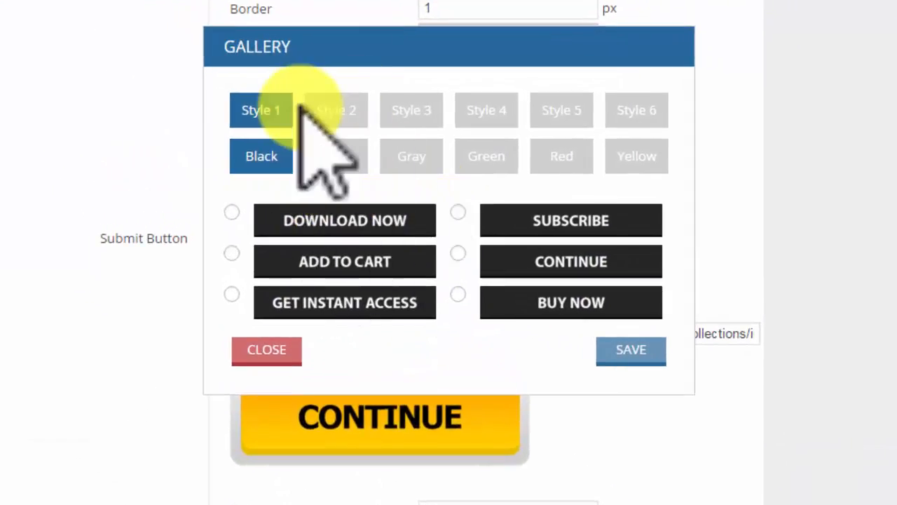
pyautogui.click(338, 112)
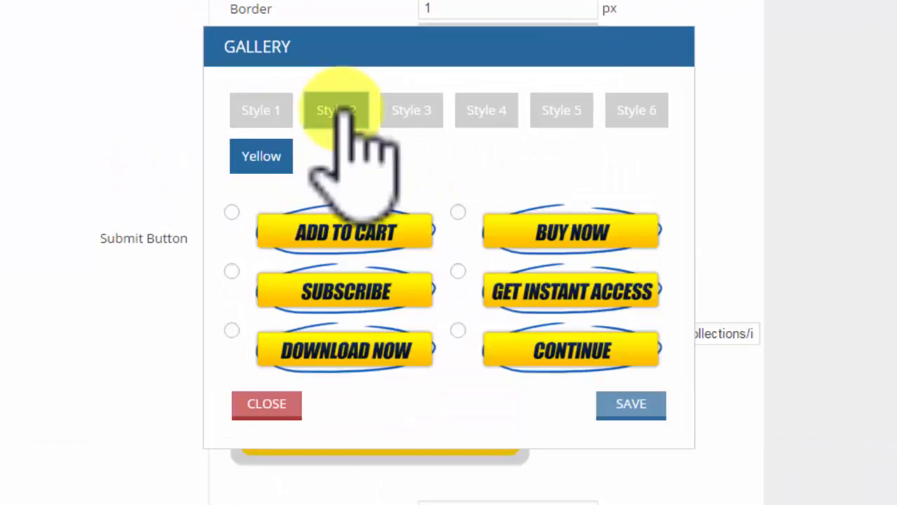
pyautogui.click(413, 112)
pyautogui.click(487, 156)
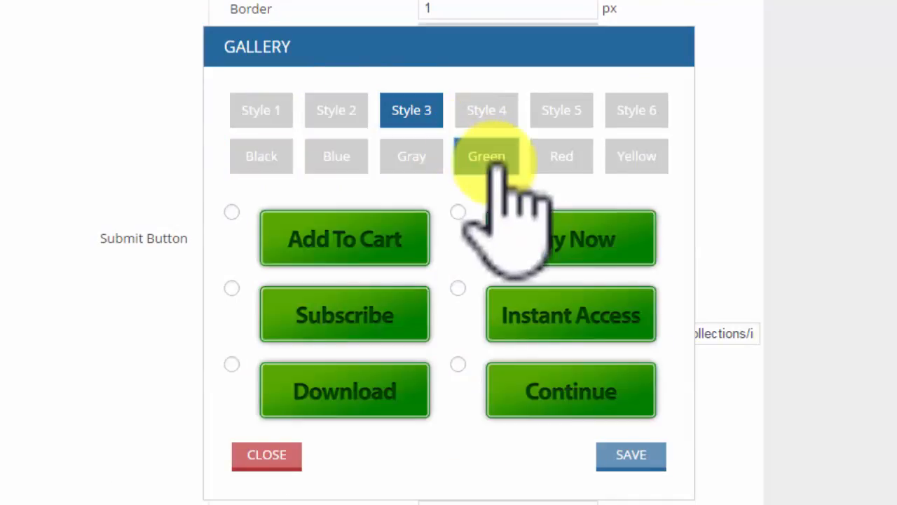
pyautogui.click(562, 158)
pyautogui.click(634, 160)
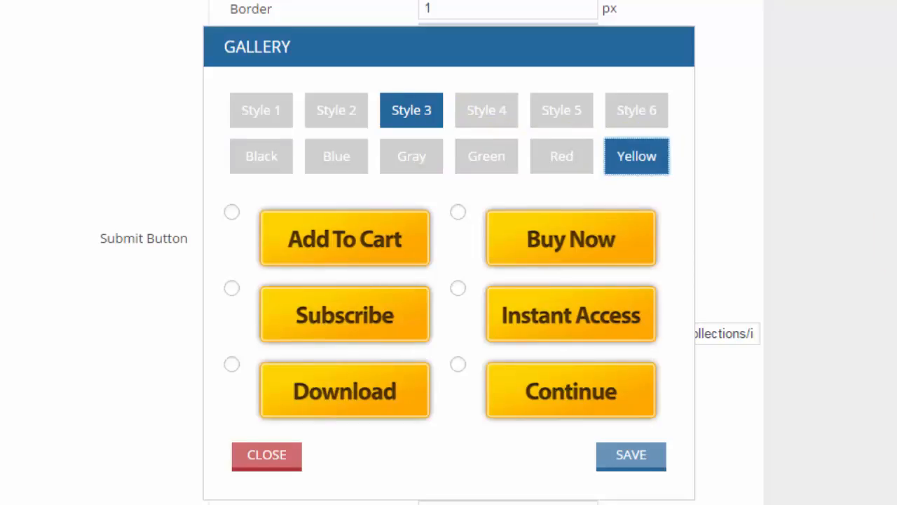
pyautogui.scroll(3, 449, 263)
pyautogui.scroll(-4, 449, 262)
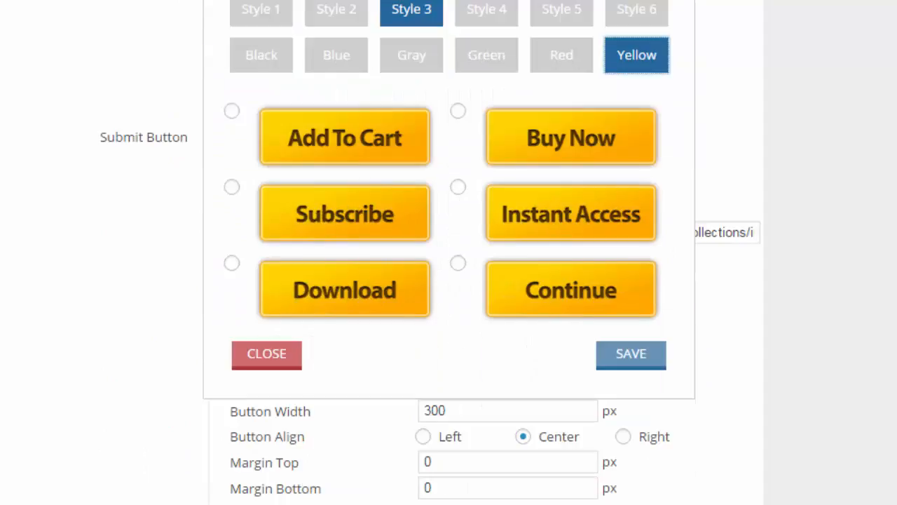
pyautogui.scroll(-2, 890, 168)
pyautogui.scroll(10, 890, 168)
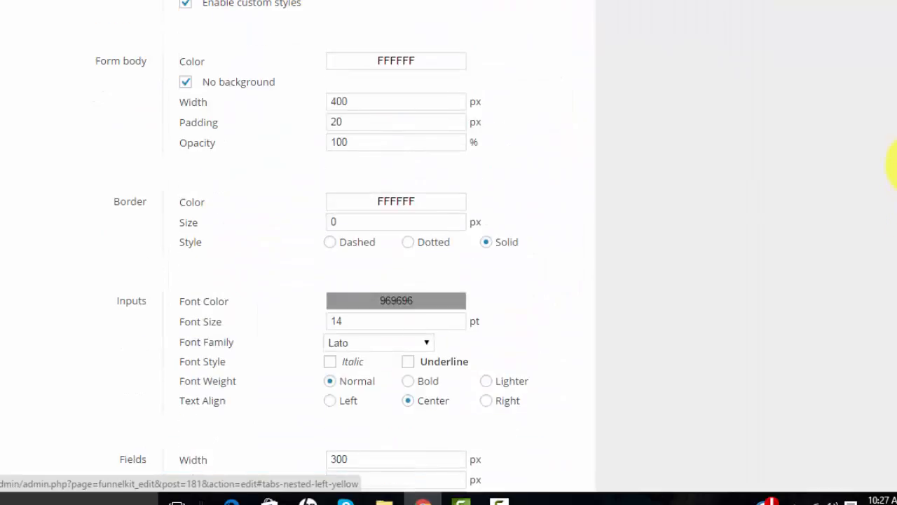
# Check the ABC Realty contact line at the foot of the landing page and locate its text element in the Content layout
pyautogui.scroll(3, 889, 140)
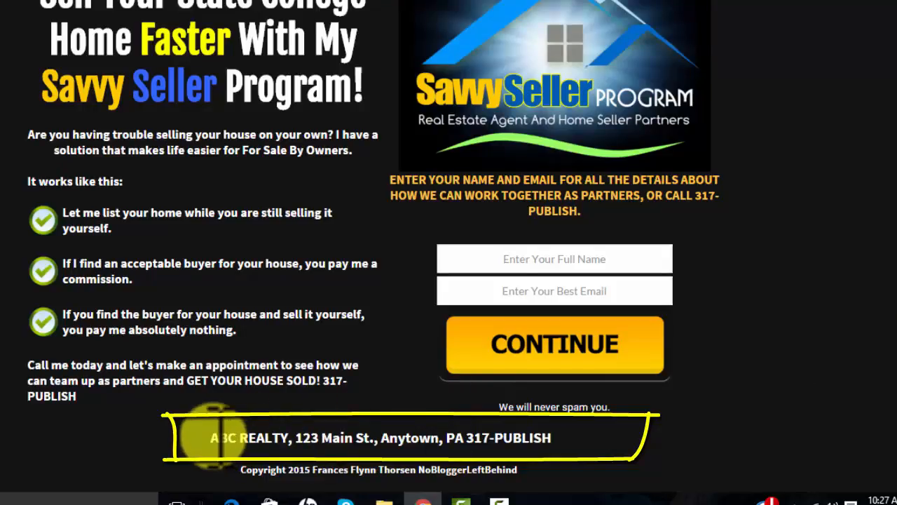
pyautogui.moveTo(211, 437); pyautogui.dragTo(631, 437)
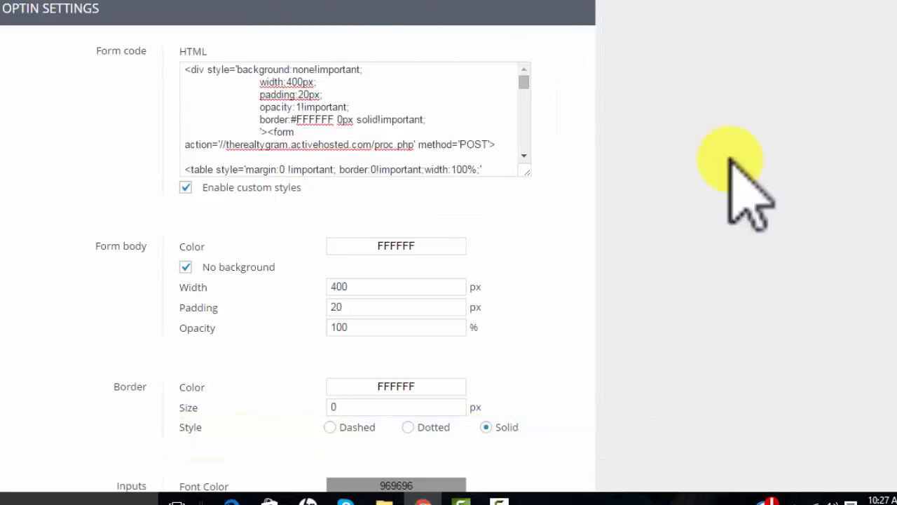
pyautogui.scroll(3, 894, 130)
pyautogui.click(414, 105)
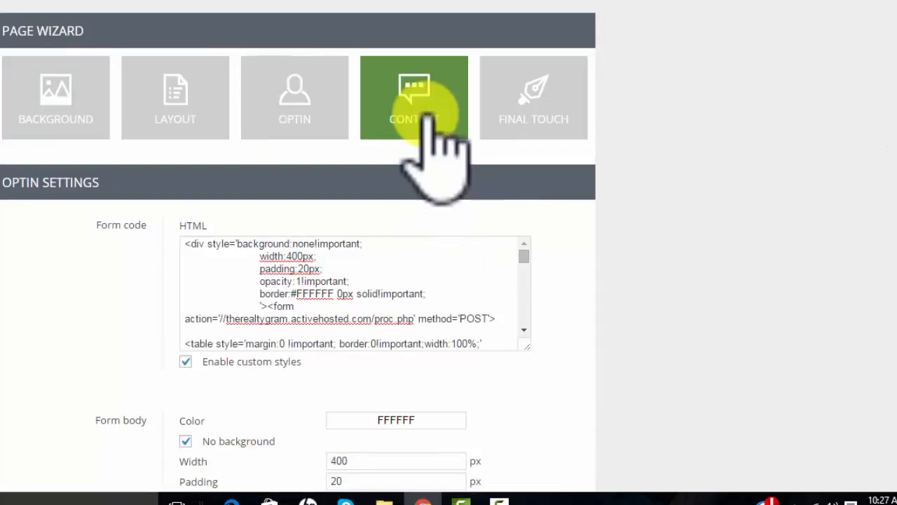
pyautogui.scroll(-15, 891, 70)
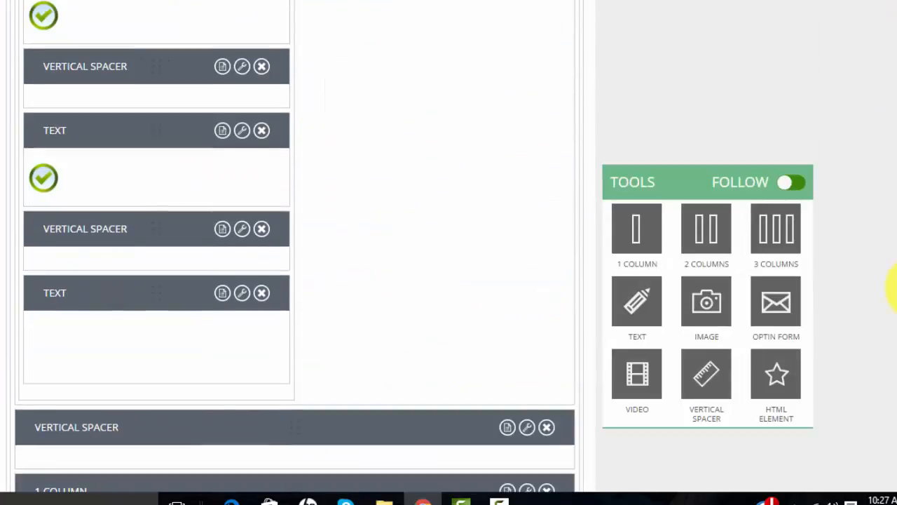
pyautogui.scroll(-1, 894, 361)
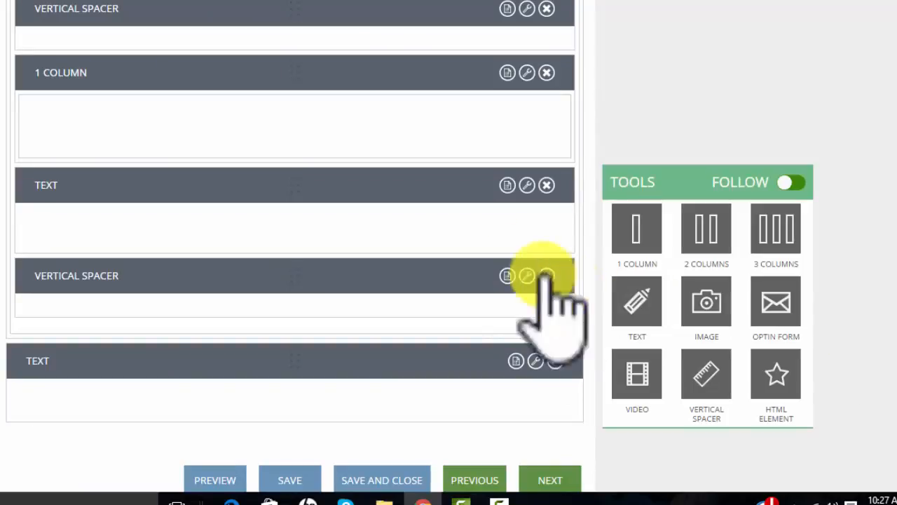
# Open the text element below the 1 Column block and make its whole contact line black and centered
pyautogui.click(526, 185)
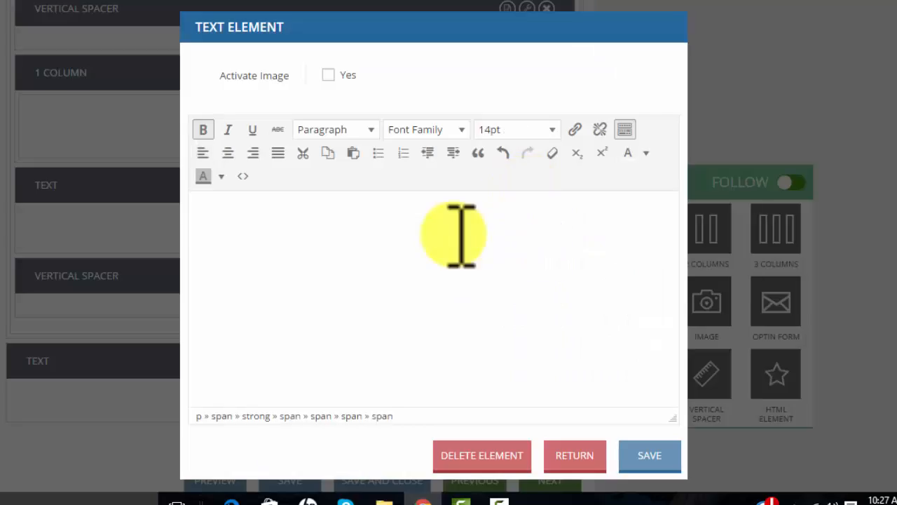
pyautogui.hotkey('ctrl', 'a')
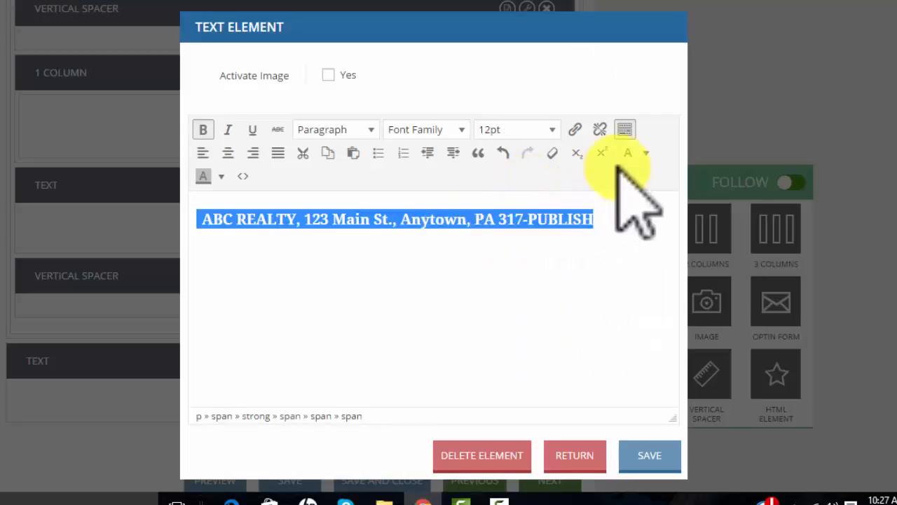
pyautogui.click(646, 153)
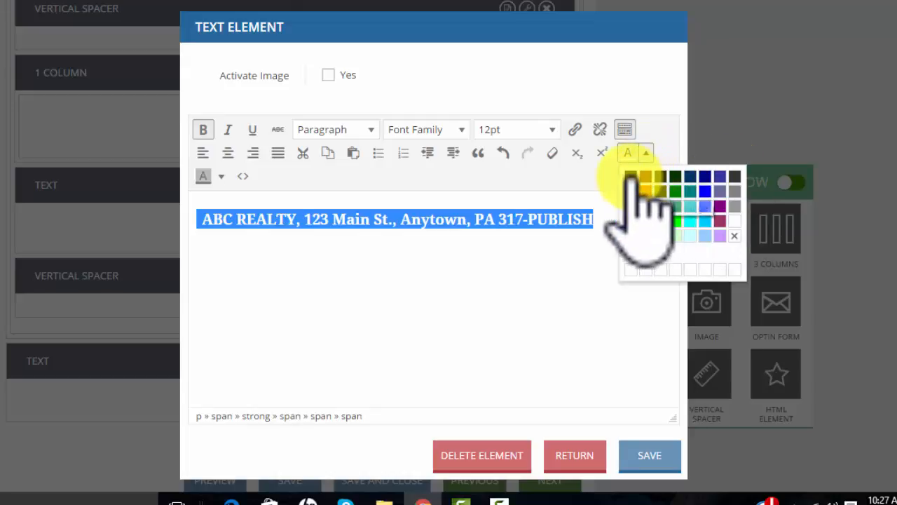
pyautogui.click(632, 176)
pyautogui.click(228, 153)
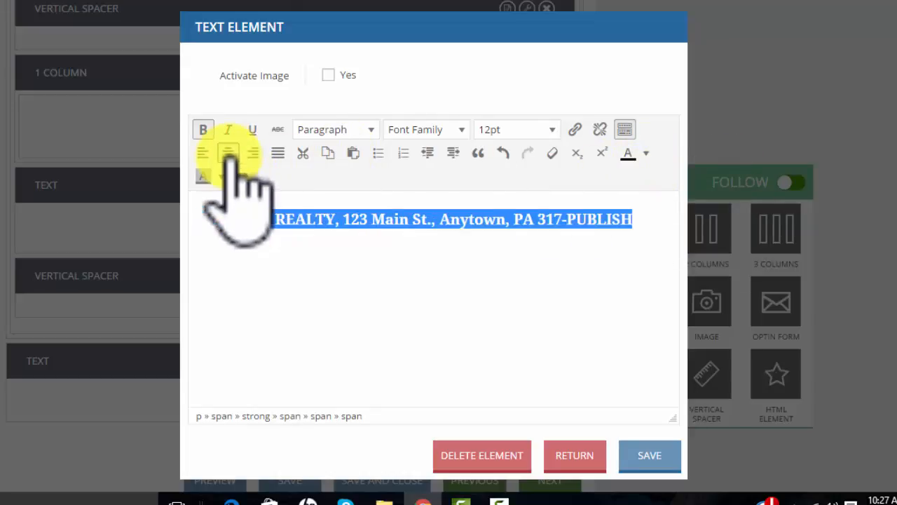
pyautogui.click(504, 288)
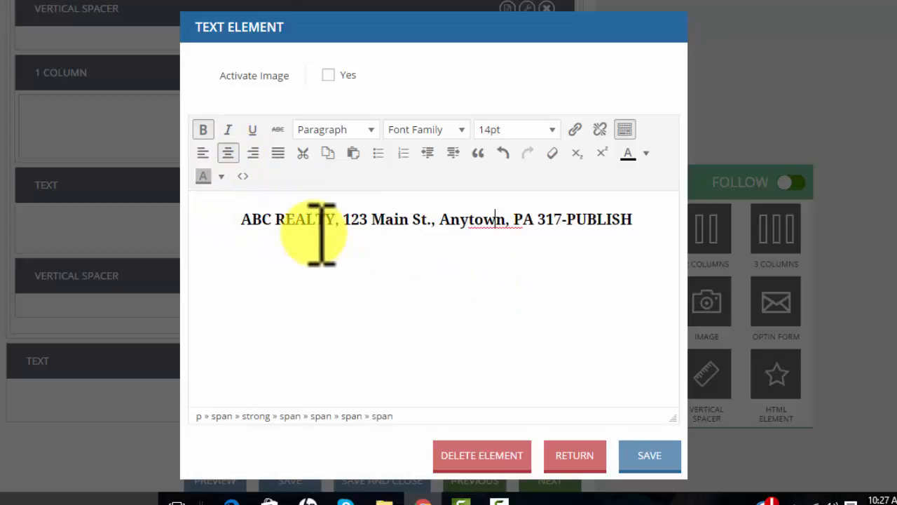